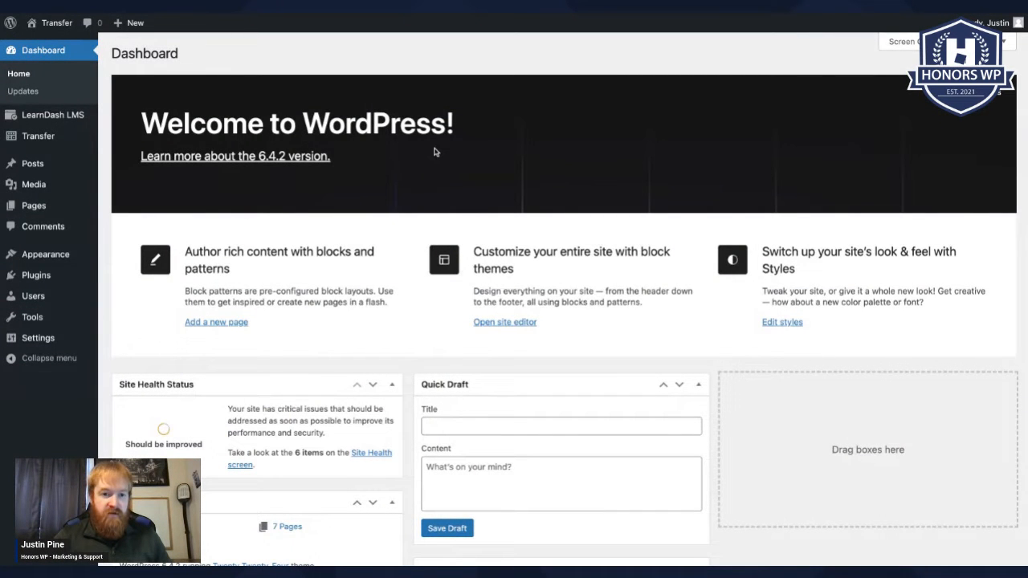
# Step: Review the existing LearnDash courses, lessons and topics lists
pyautogui.moveTo(44, 117)
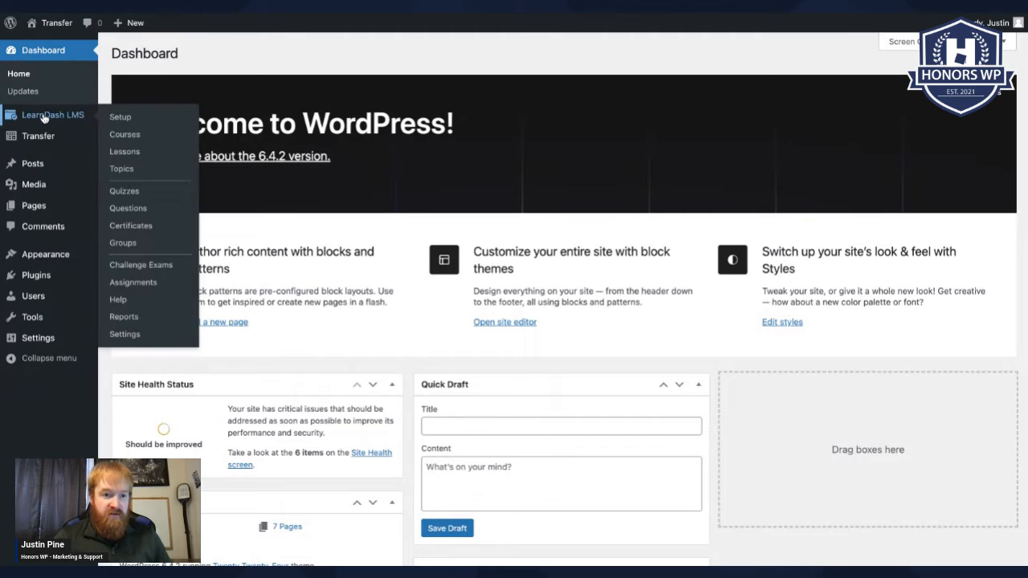
pyautogui.click(134, 139)
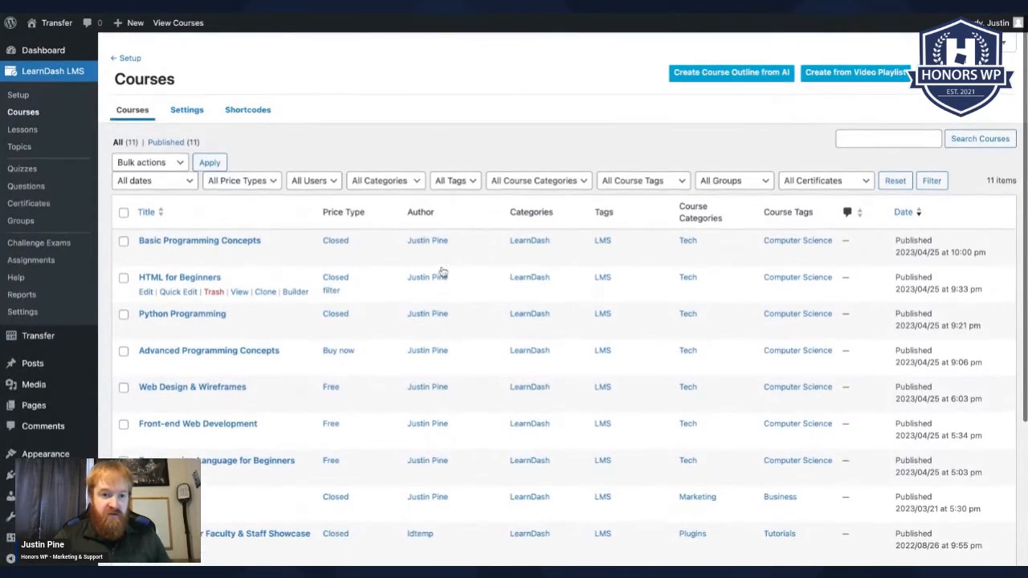
pyautogui.scroll(-5, 442, 273)
pyautogui.scroll(5, 415, 264)
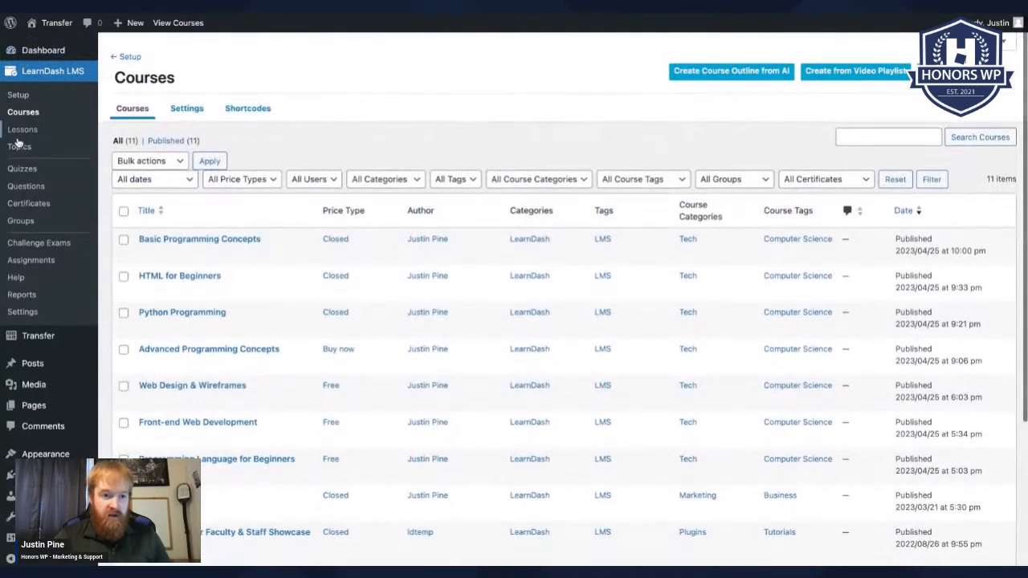
pyautogui.click(23, 138)
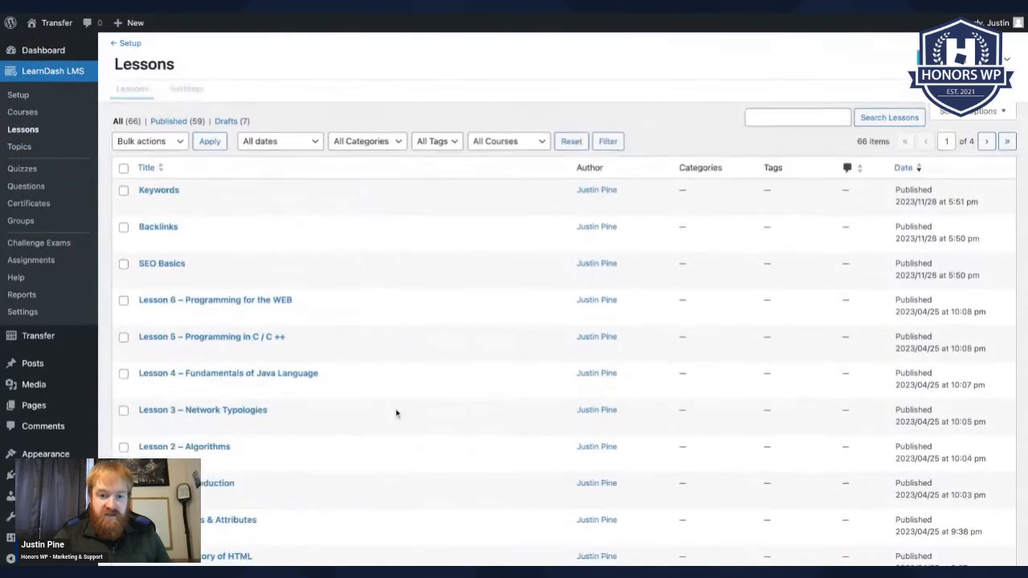
pyautogui.click(19, 150)
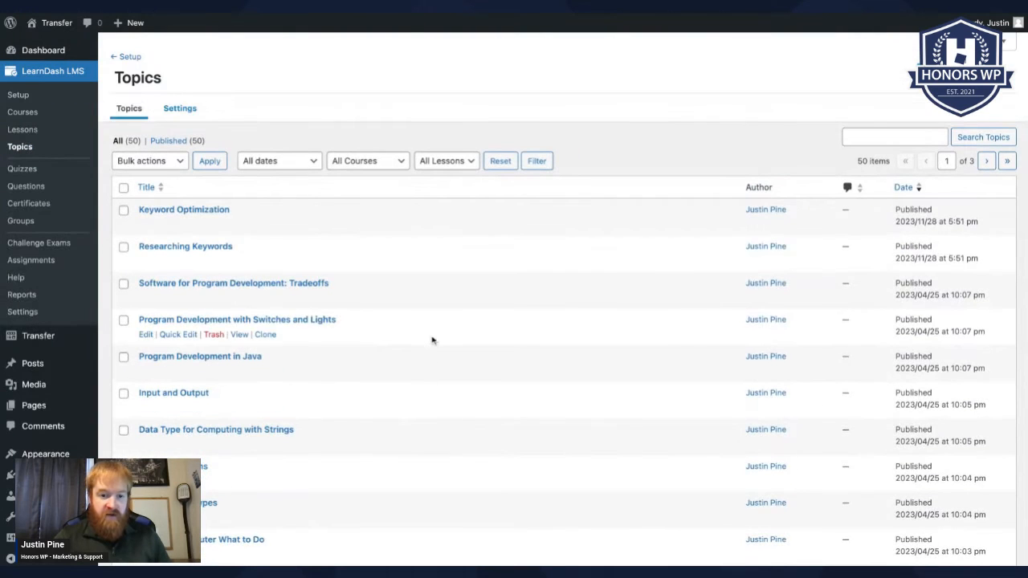
pyautogui.scroll(-2, 431, 330)
pyautogui.scroll(-1, 429, 316)
pyautogui.scroll(2, 429, 317)
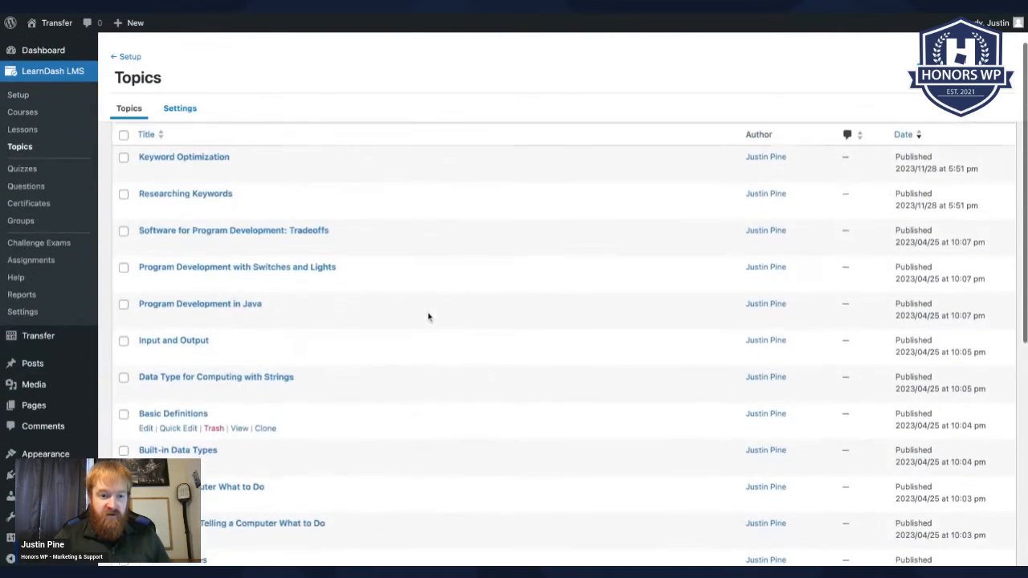
pyautogui.scroll(1, 428, 317)
# Step: Run a backup of the LearnDash content with the Transfer plugin
pyautogui.moveTo(40, 339)
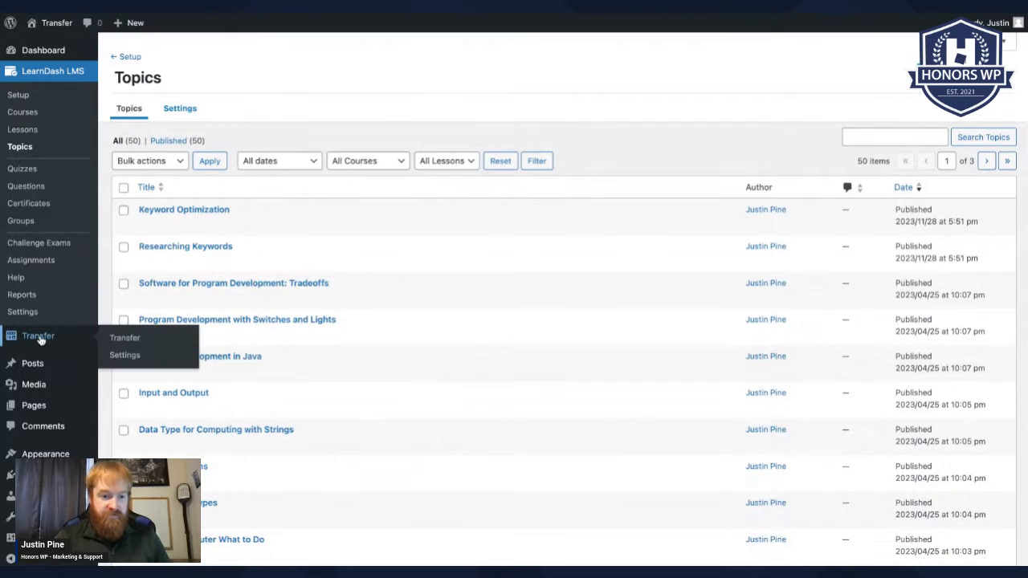
pyautogui.click(123, 339)
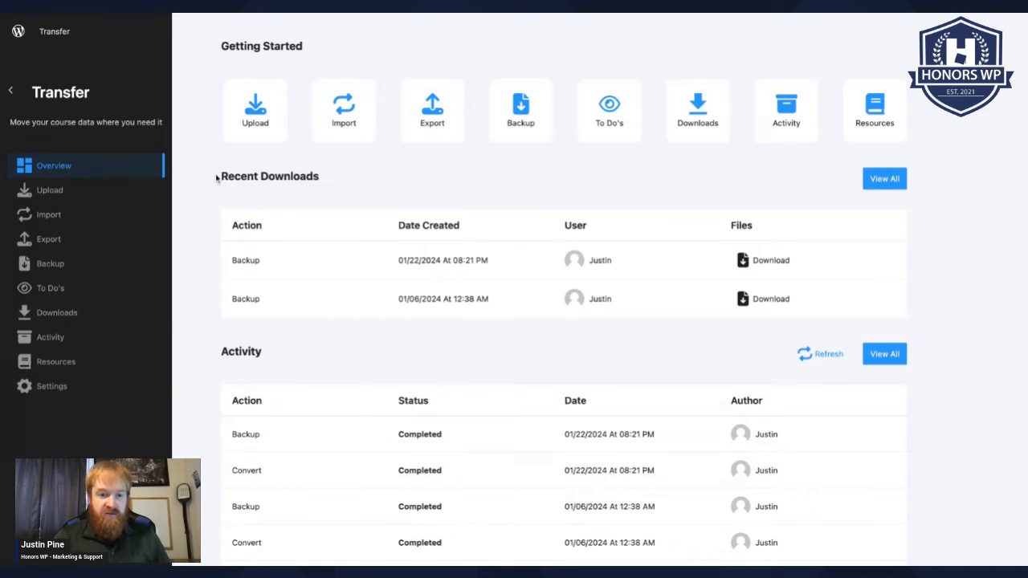
pyautogui.scroll(-1, 207, 401)
pyautogui.scroll(1, 207, 400)
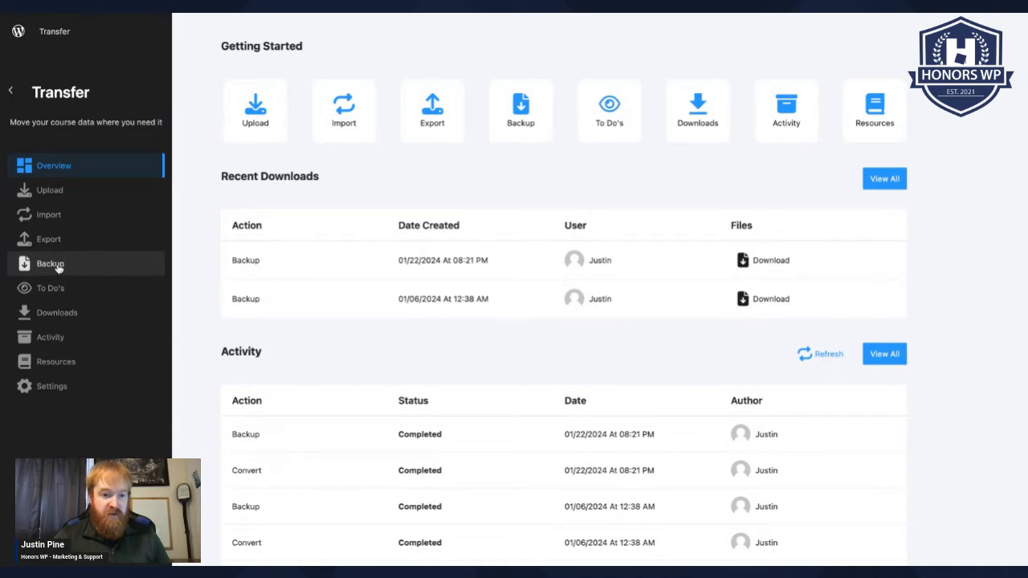
pyautogui.click(520, 112)
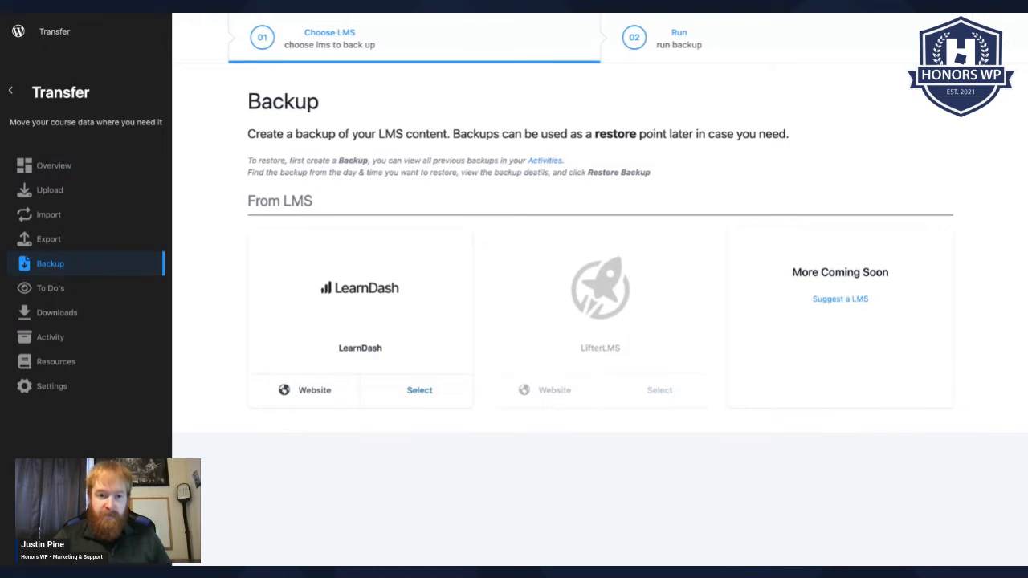
pyautogui.click(360, 291)
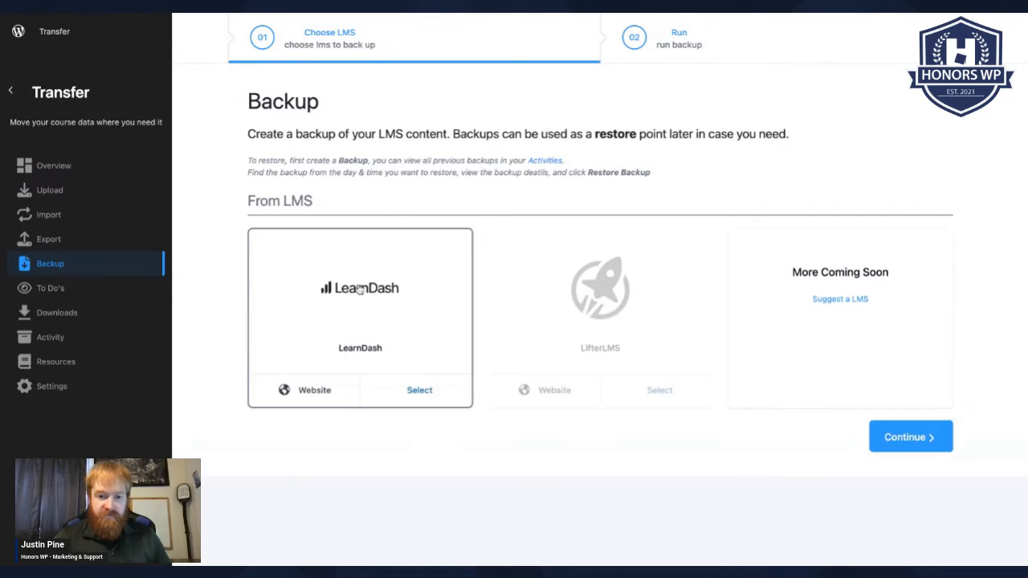
pyautogui.click(918, 439)
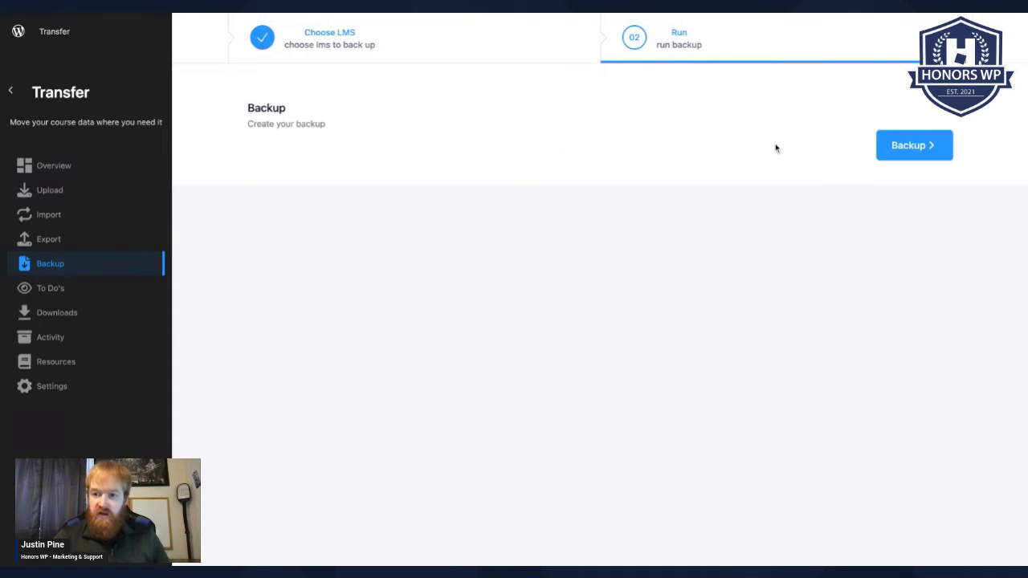
pyautogui.click(903, 148)
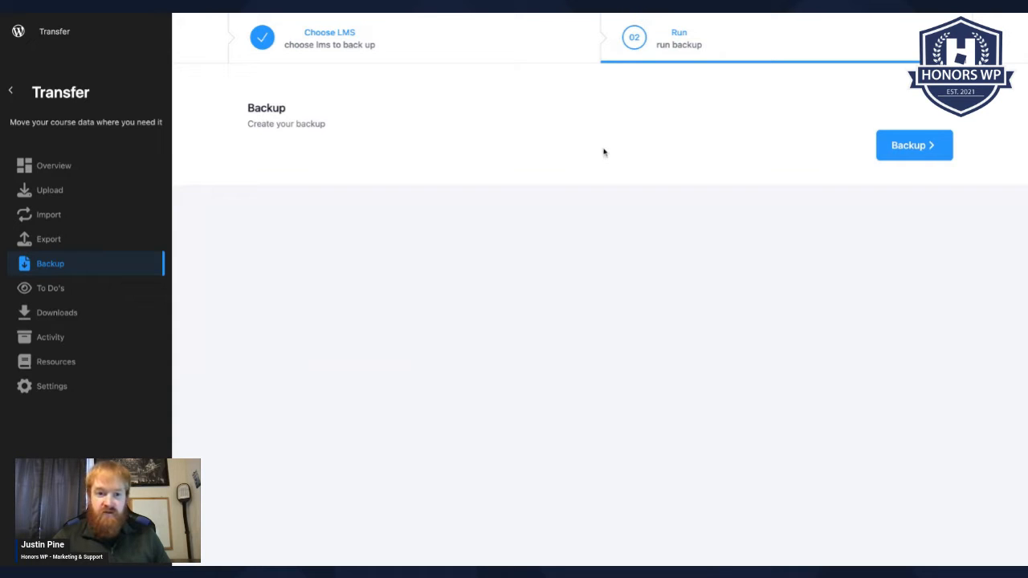
# Step: Check the activity status of "#6 backup" in the Transfer plugin's general settings
pyautogui.click(111, 165)
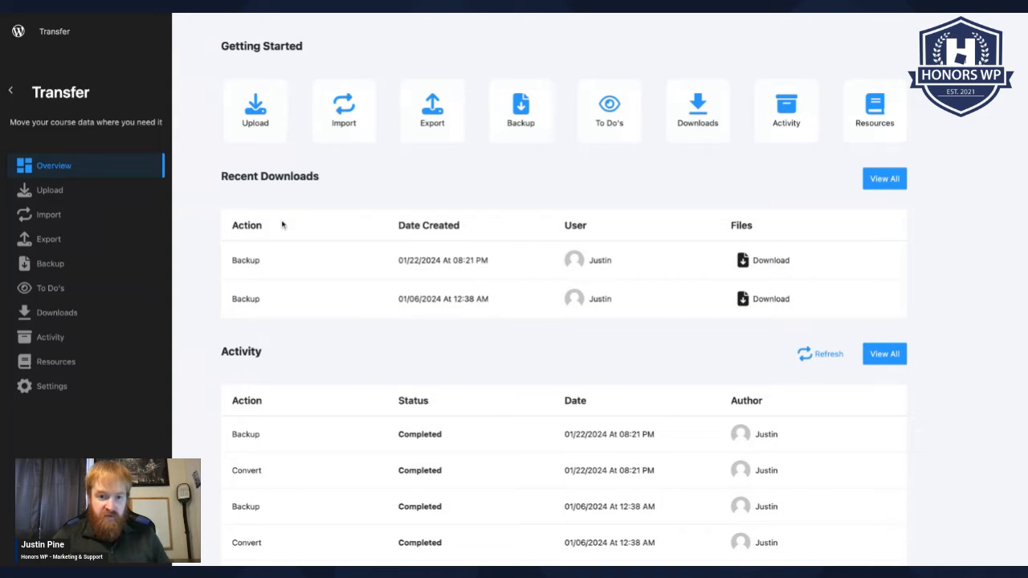
pyautogui.click(19, 32)
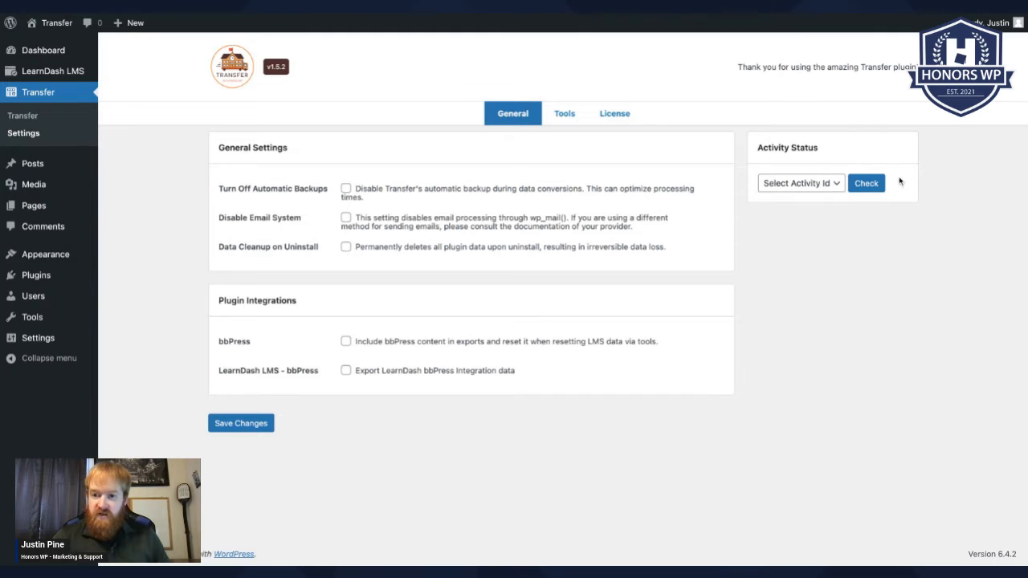
pyautogui.click(803, 191)
pyautogui.click(803, 208)
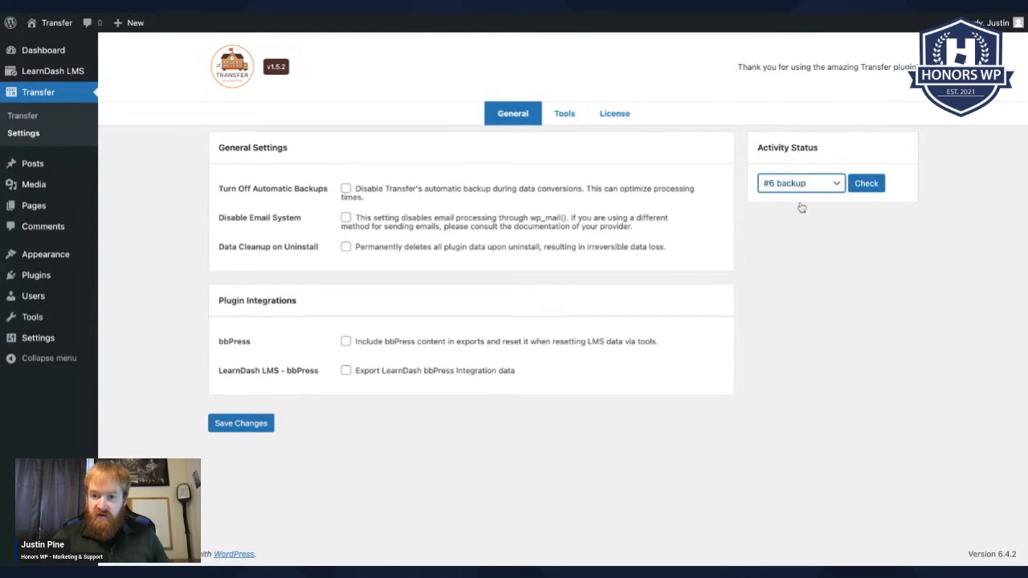
pyautogui.click(876, 185)
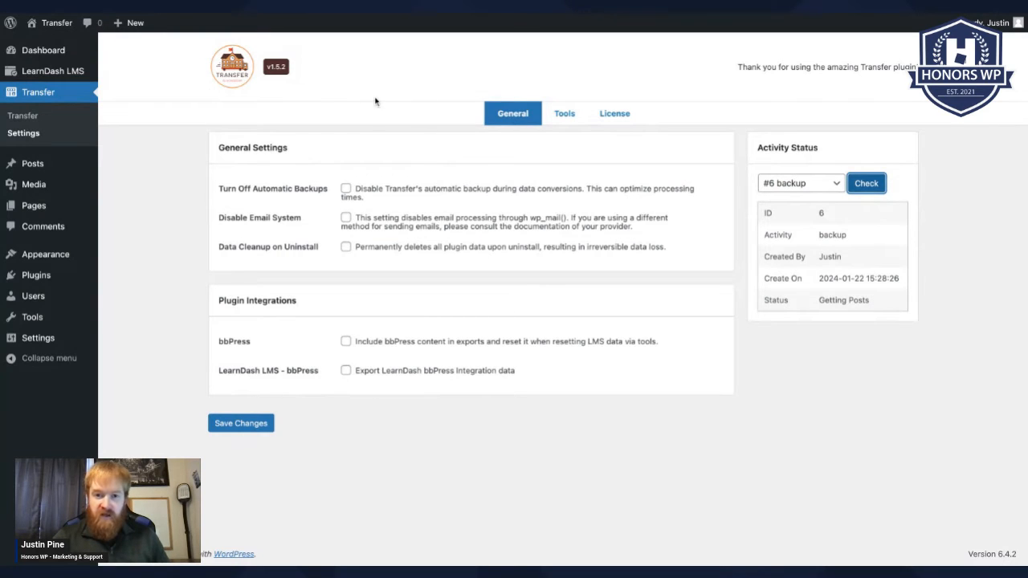
# Step: Restore the LearnDash backup dated 01/22/2024 at 08:21 PM from Transfer's downloads and close the restore details
pyautogui.click(19, 118)
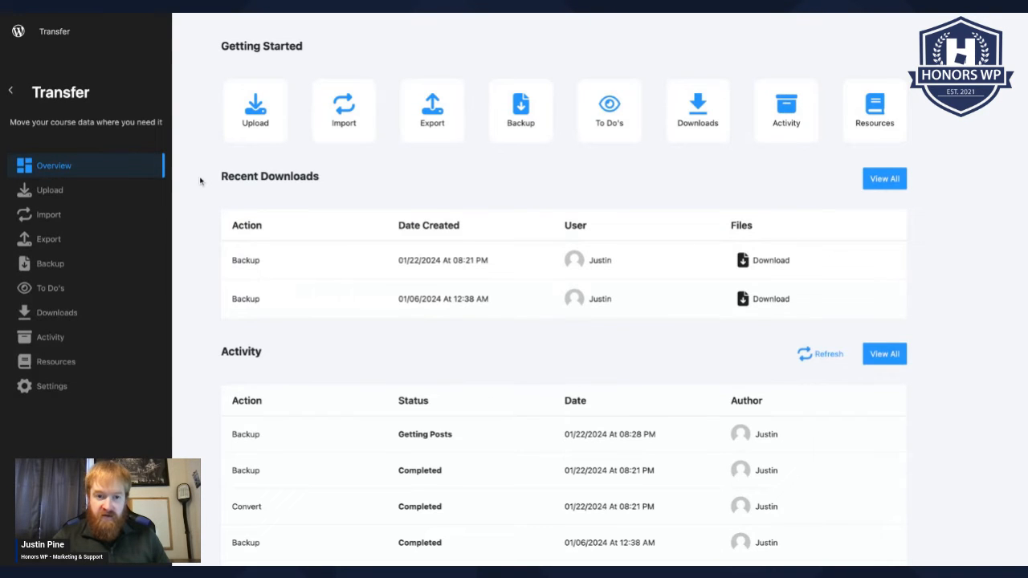
pyautogui.click(709, 120)
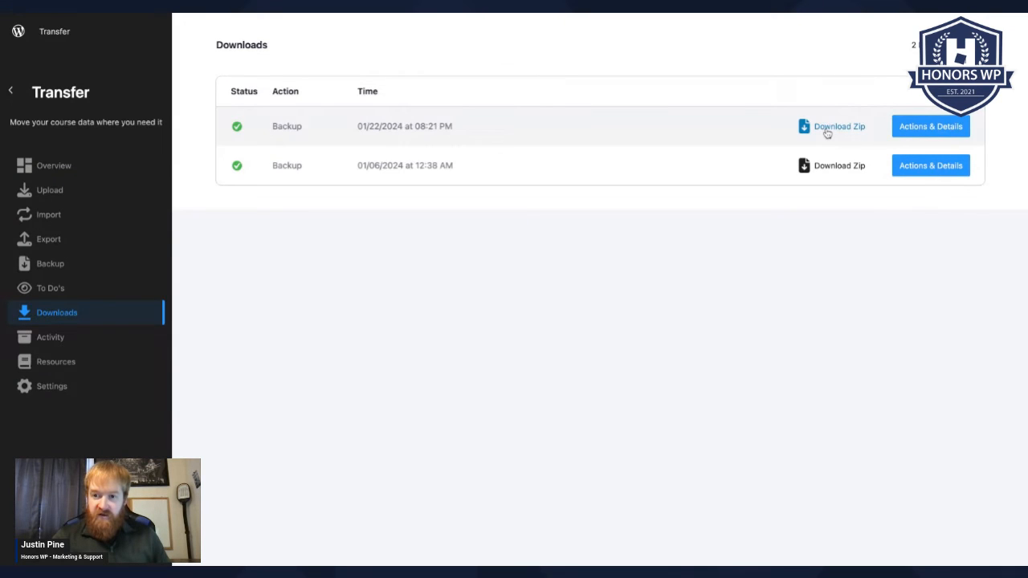
pyautogui.click(928, 132)
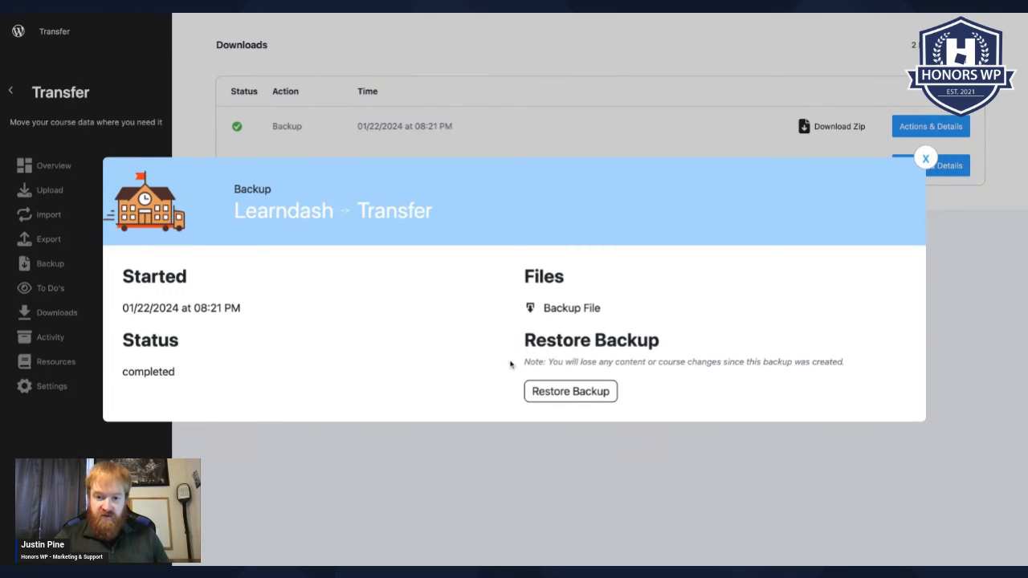
pyautogui.click(582, 393)
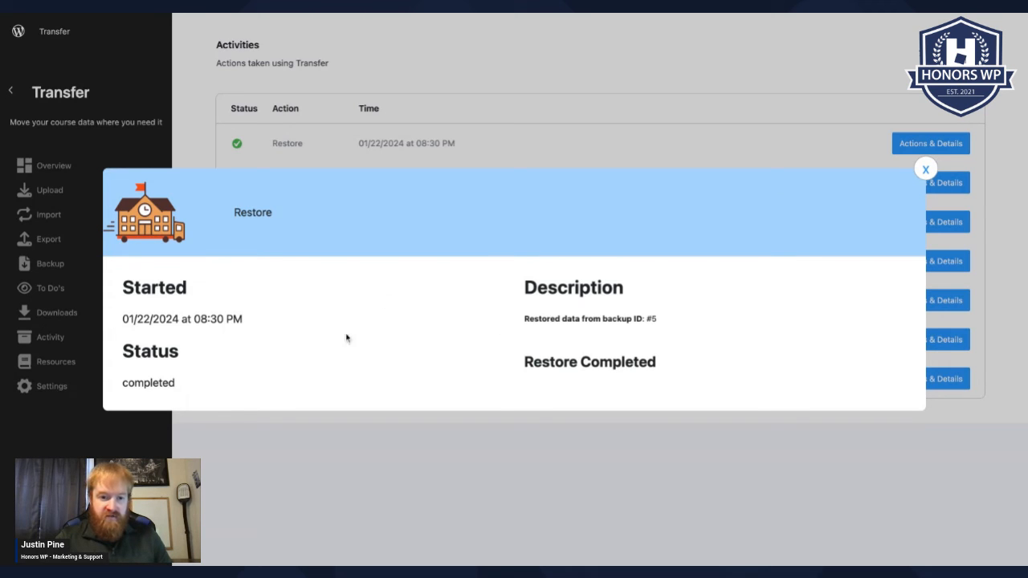
pyautogui.click(926, 168)
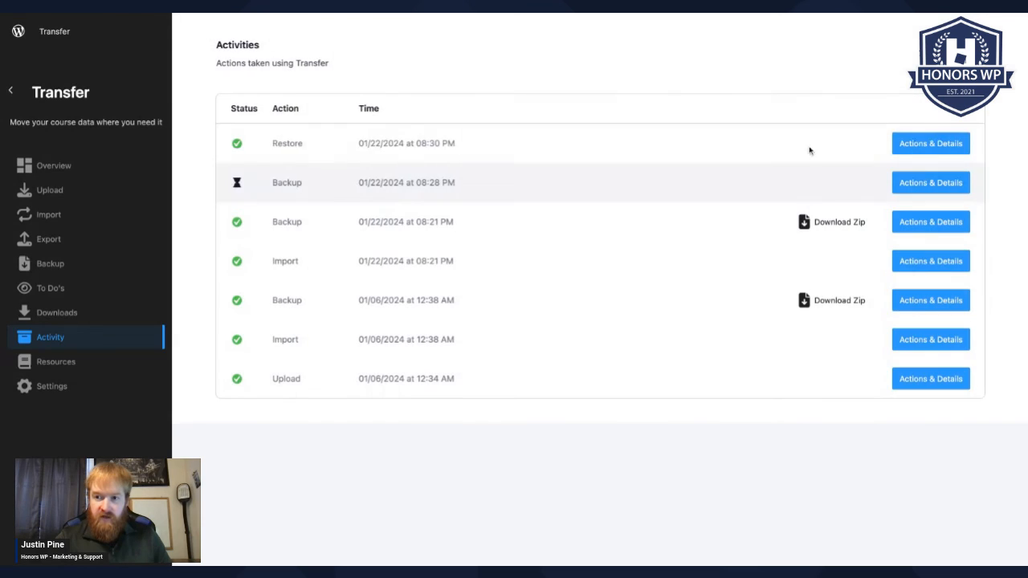
# Step: Return to the WordPress admin and examine the LearnDash courses, lessons and topics lists to verify the restored content
pyautogui.click(18, 32)
pyautogui.moveTo(56, 72)
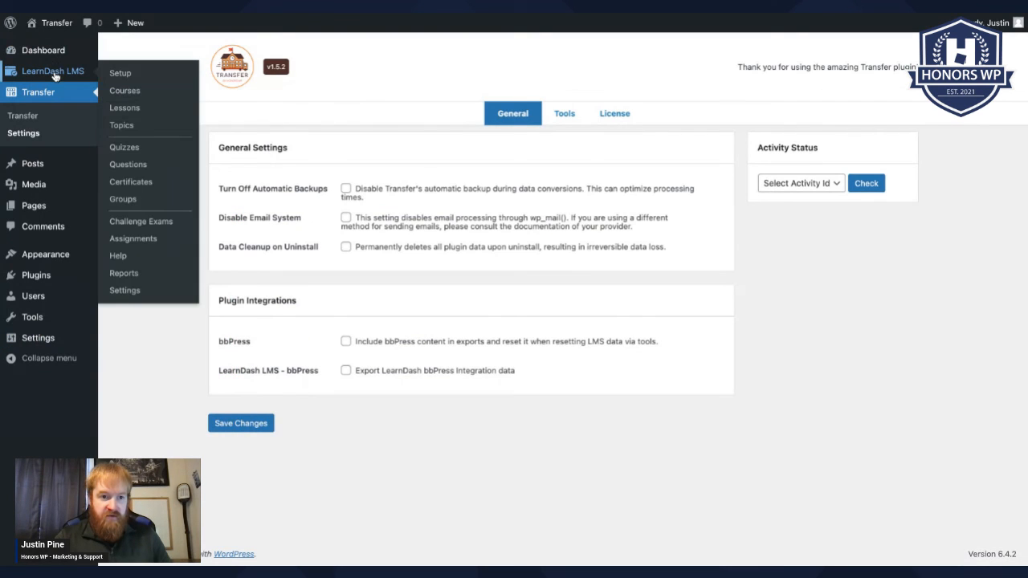
pyautogui.click(126, 94)
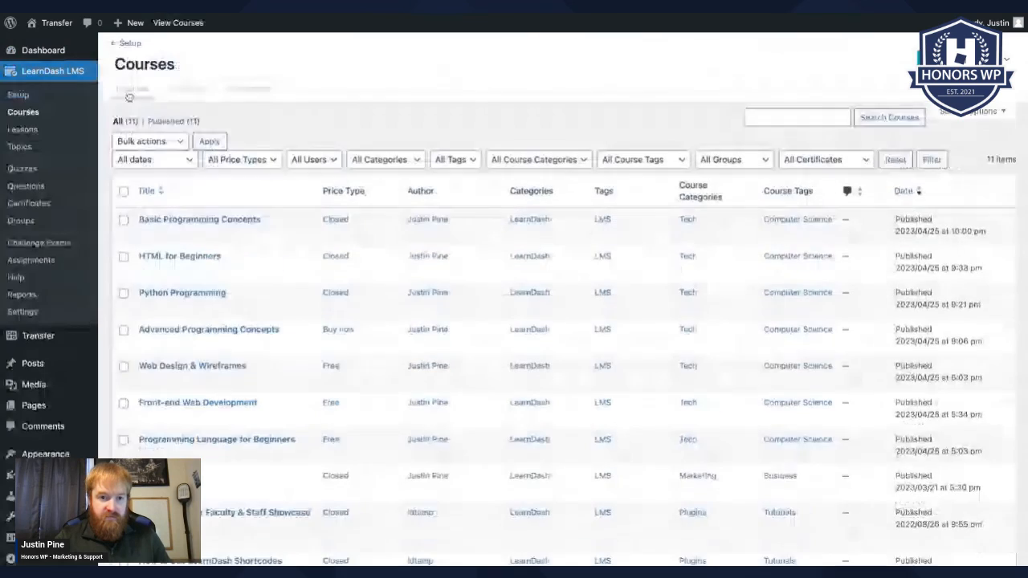
pyautogui.scroll(-3, 478, 337)
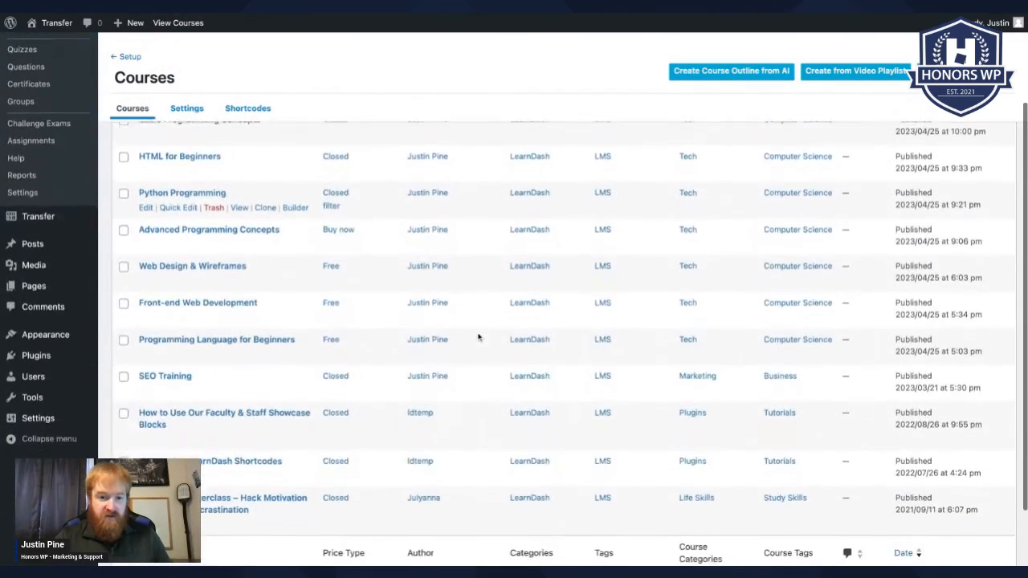
pyautogui.scroll(3, 478, 337)
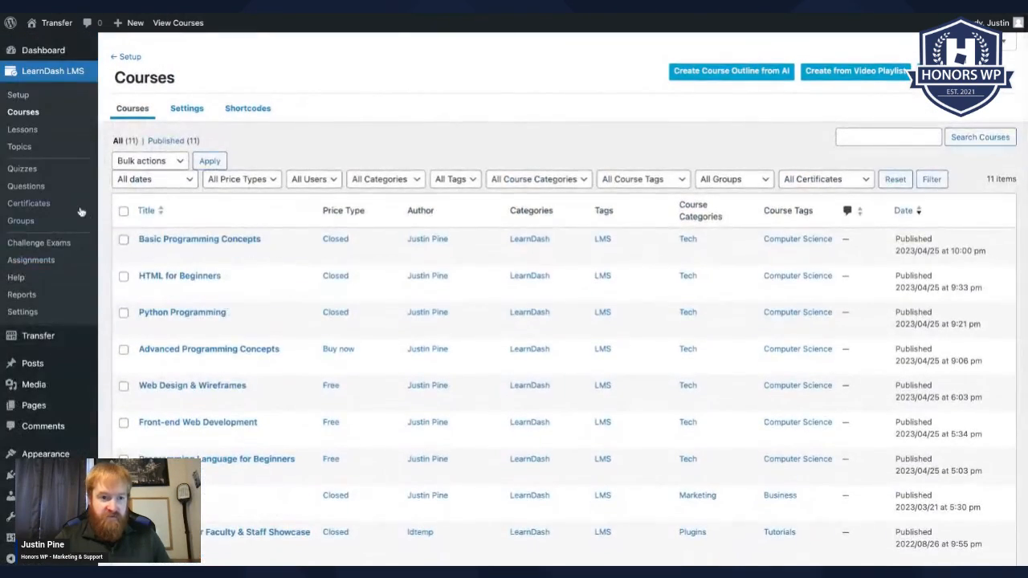
pyautogui.click(24, 130)
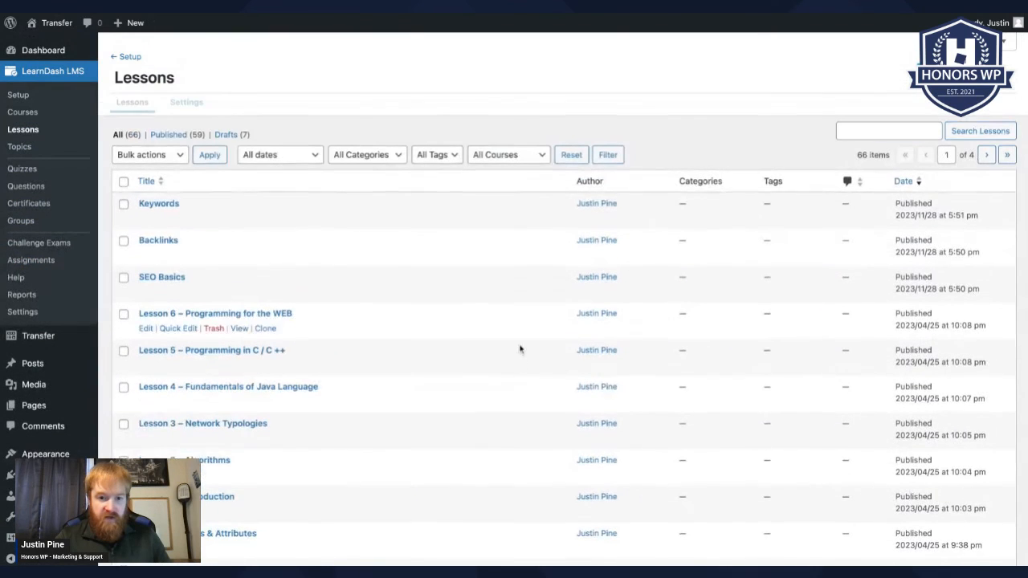
pyautogui.click(21, 147)
pyautogui.scroll(-2, 519, 332)
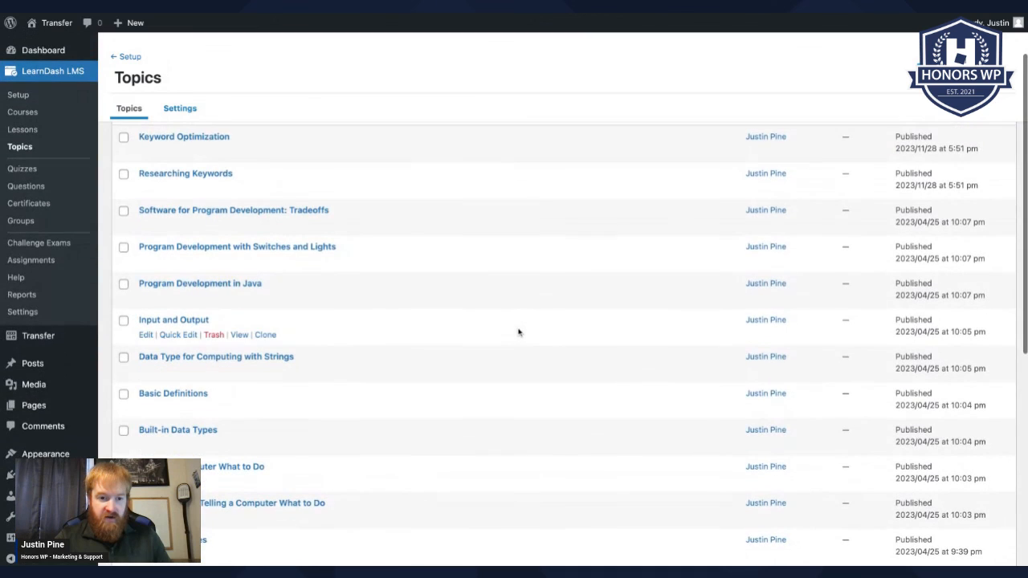
pyautogui.scroll(2, 518, 332)
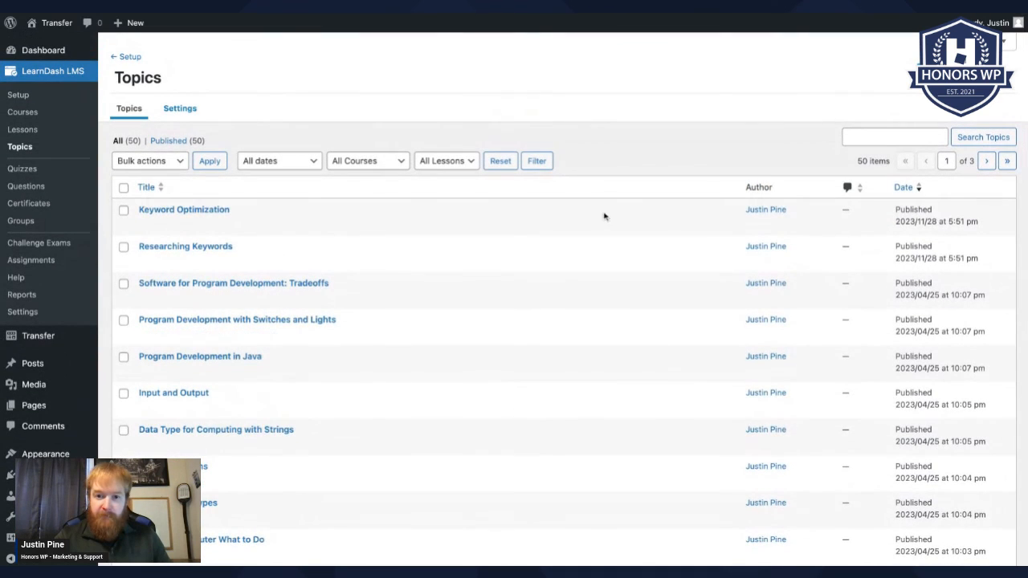